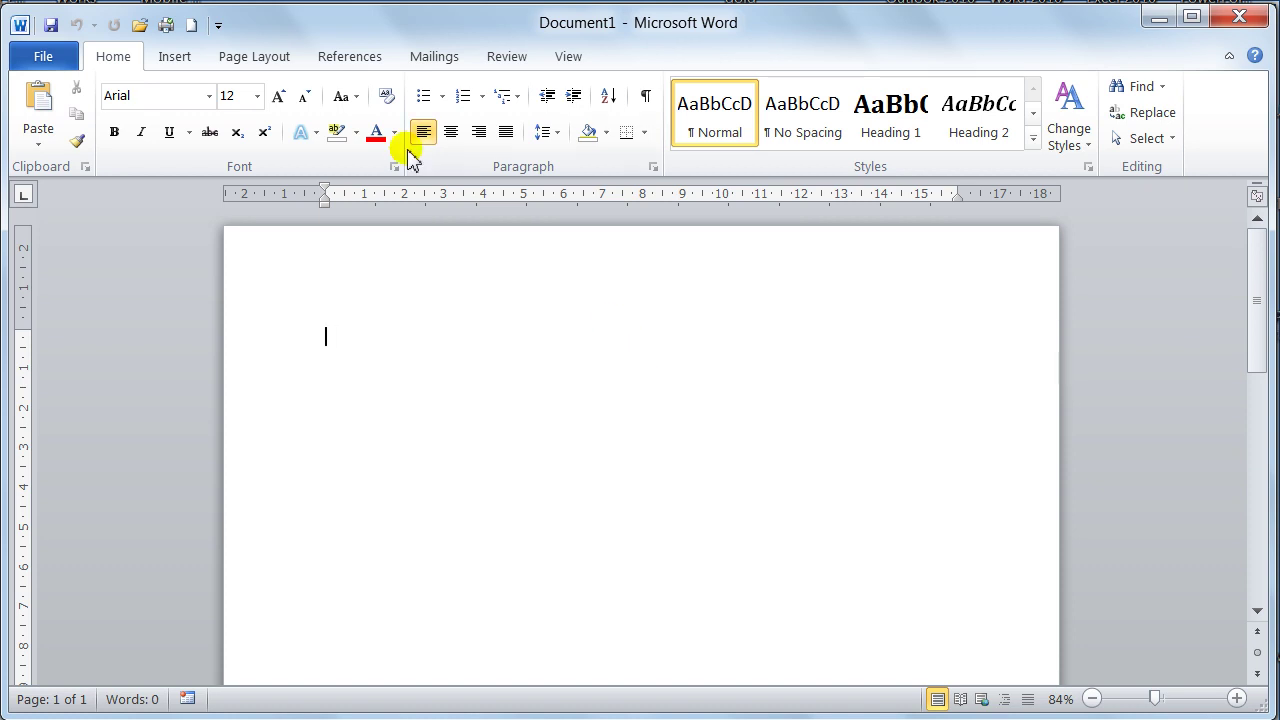
Open Excel 2010 manual.docx from the recent documents list and scroll through it.
{"action": "key", "text": "alt+f"}
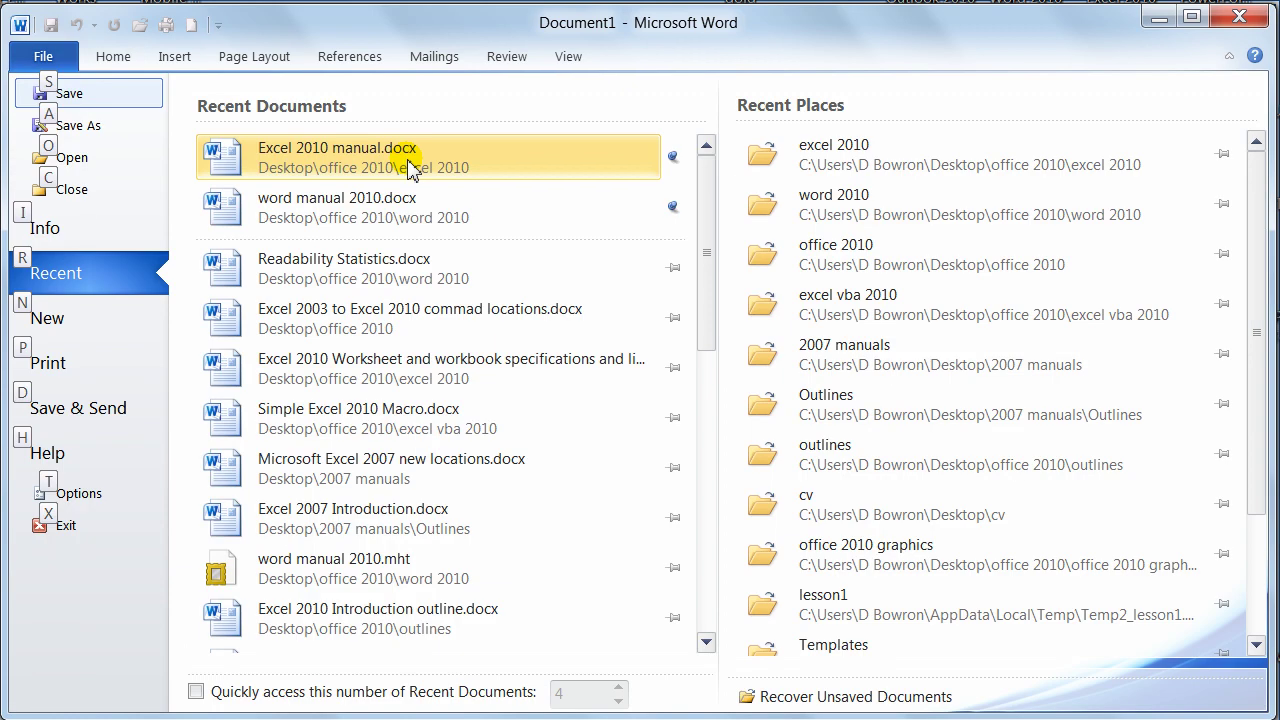
{"action": "key", "text": "r"}
{"action": "key", "text": "1"}
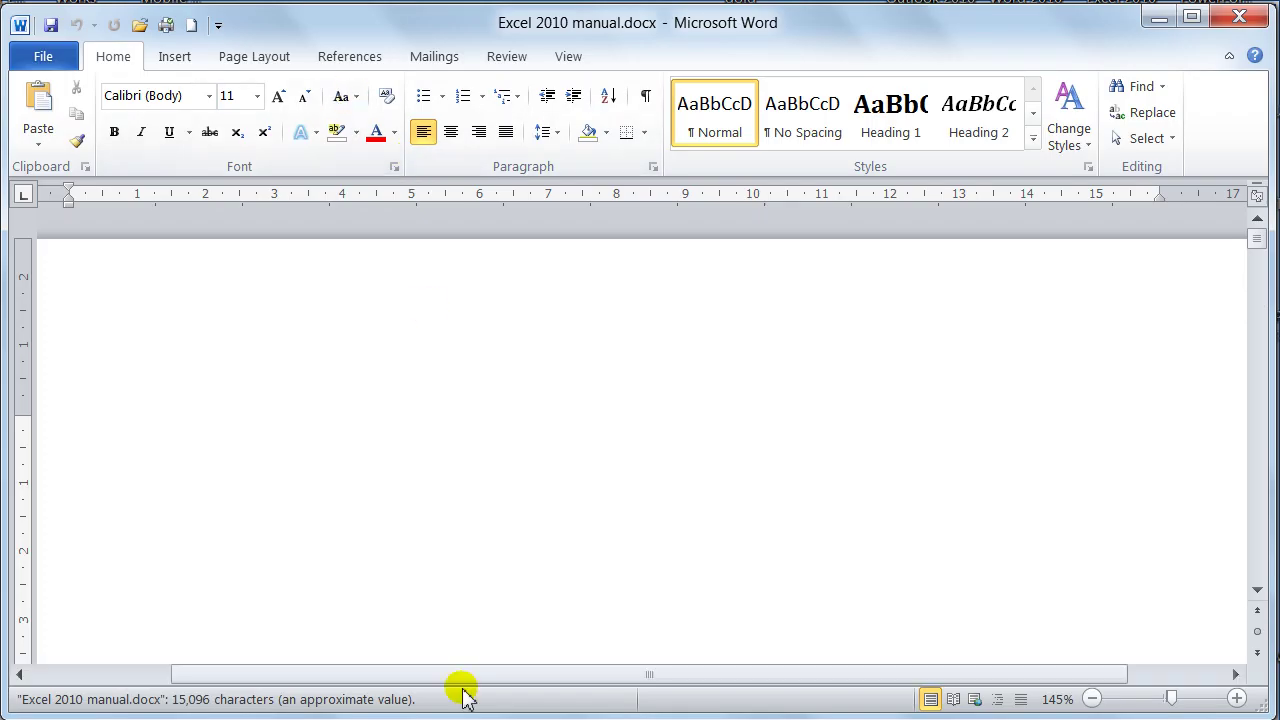
{"action": "scroll", "coordinate": [471, 544], "scroll_direction": "down", "scroll_amount": 3}
{"action": "scroll", "coordinate": [471, 544], "scroll_direction": "down", "scroll_amount": 4}
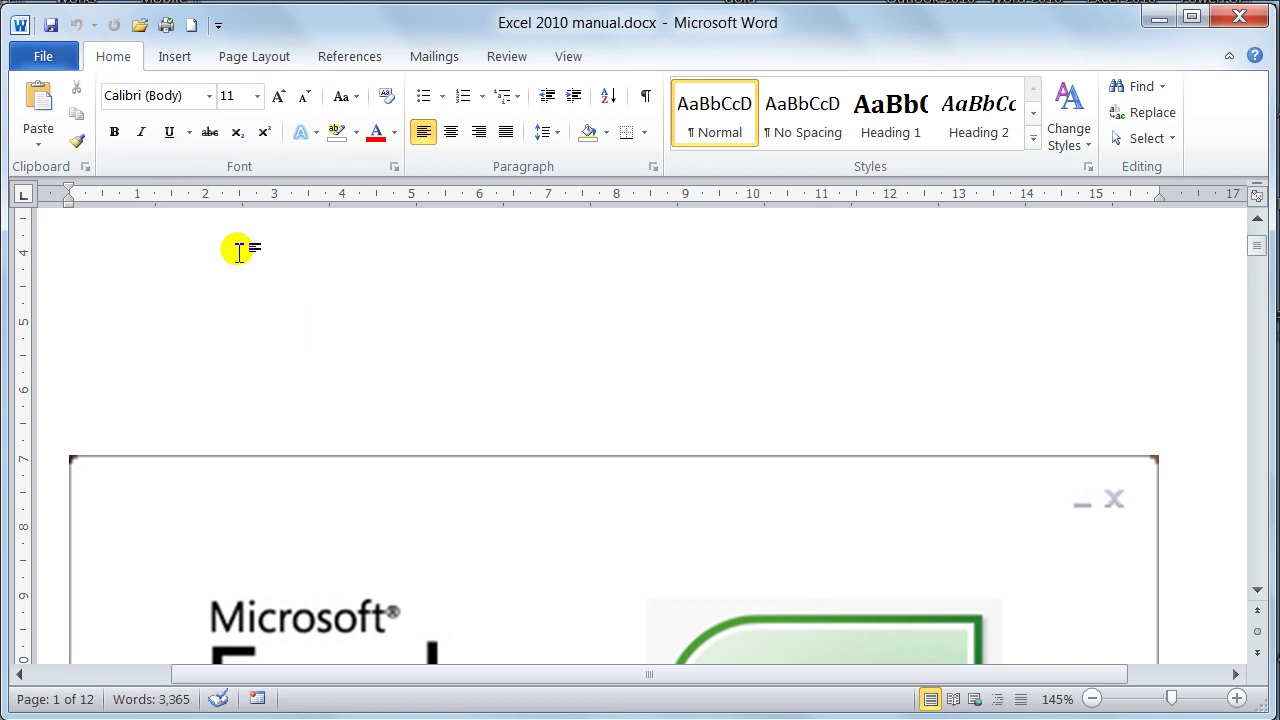
Close the Excel 2010 manual and bring up the Recent Documents list again.
{"action": "key", "text": "ctrl+w"}
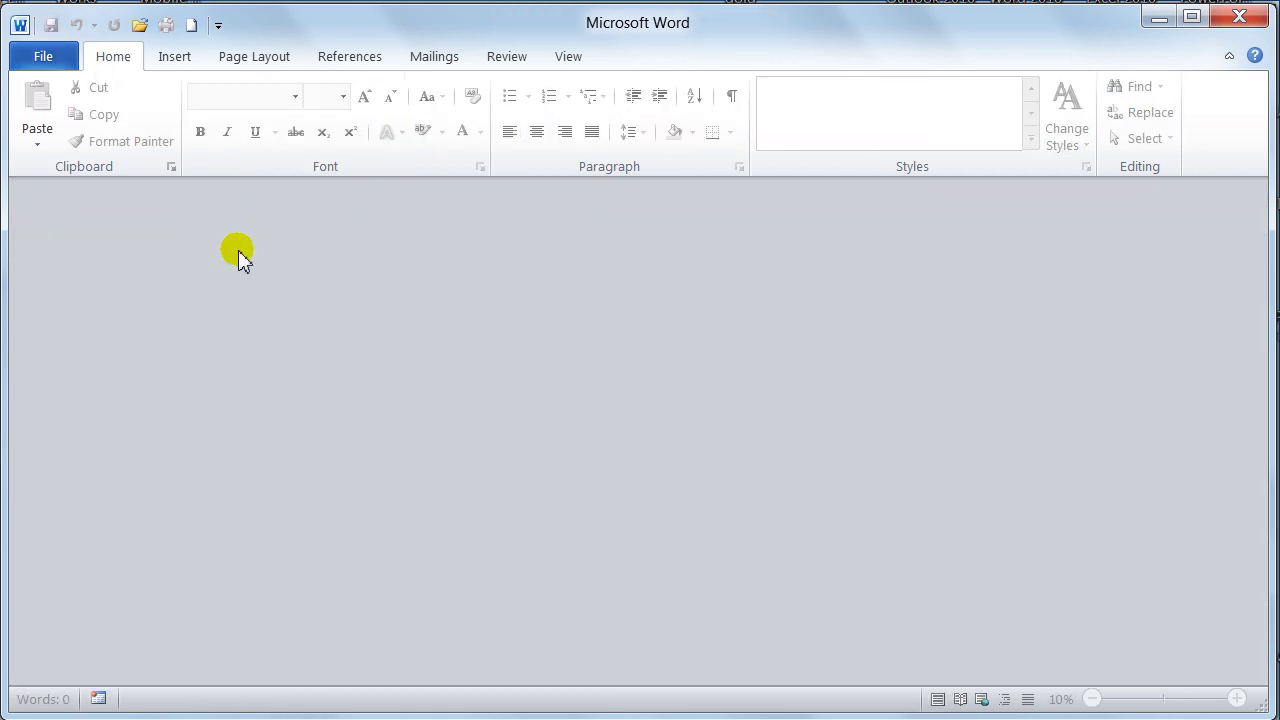
{"action": "key", "text": "alt+f"}
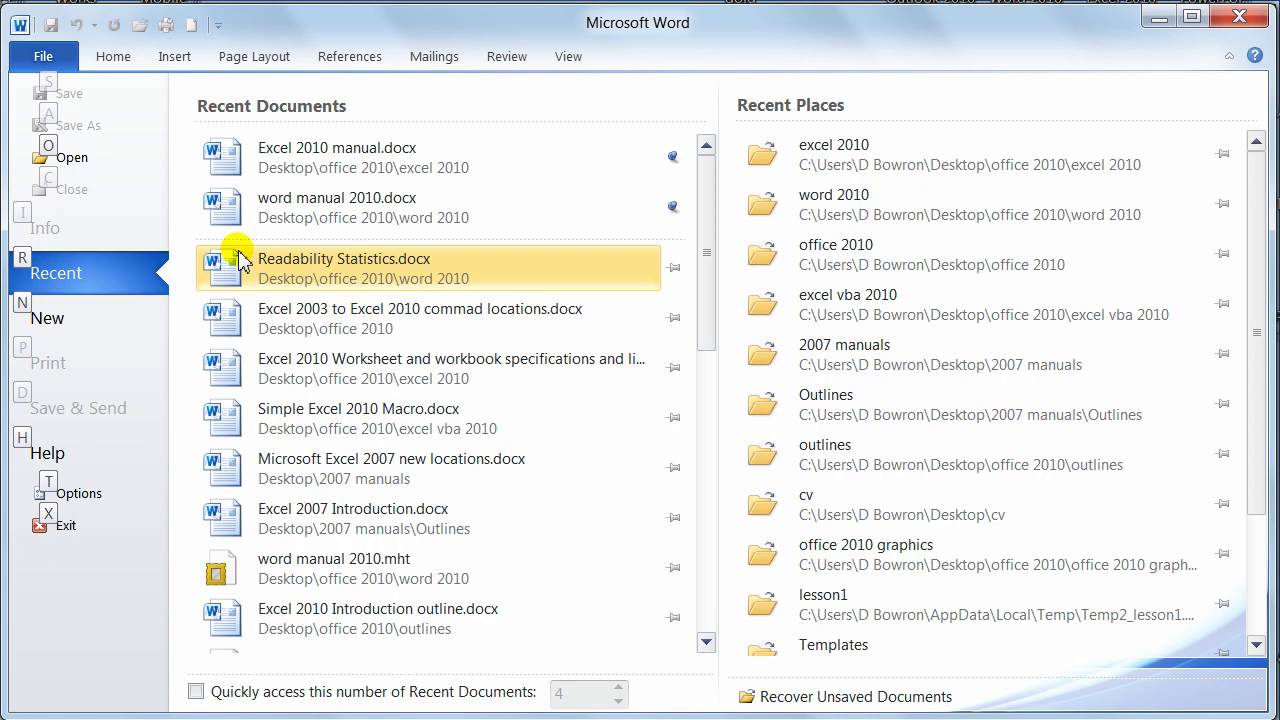
{"action": "key", "text": "r"}
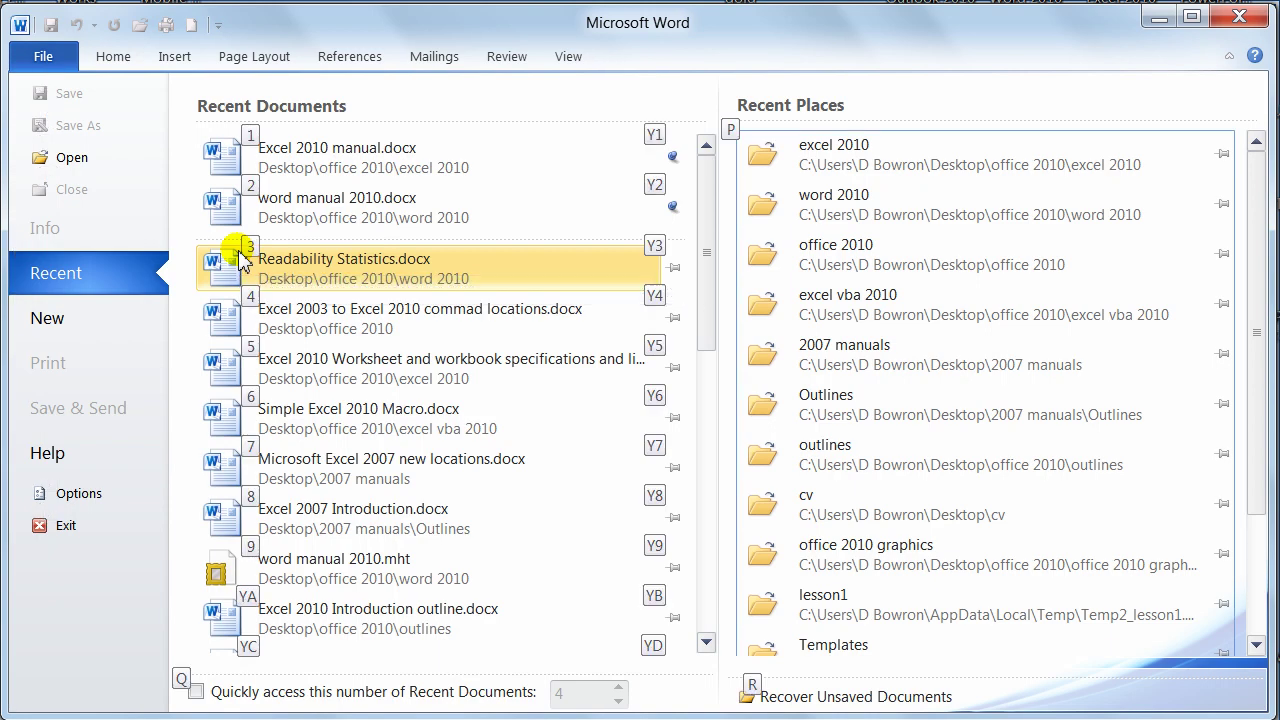
Open Readability Statistics.docx, the third entry in Recent Documents.
{"action": "key", "text": "3"}
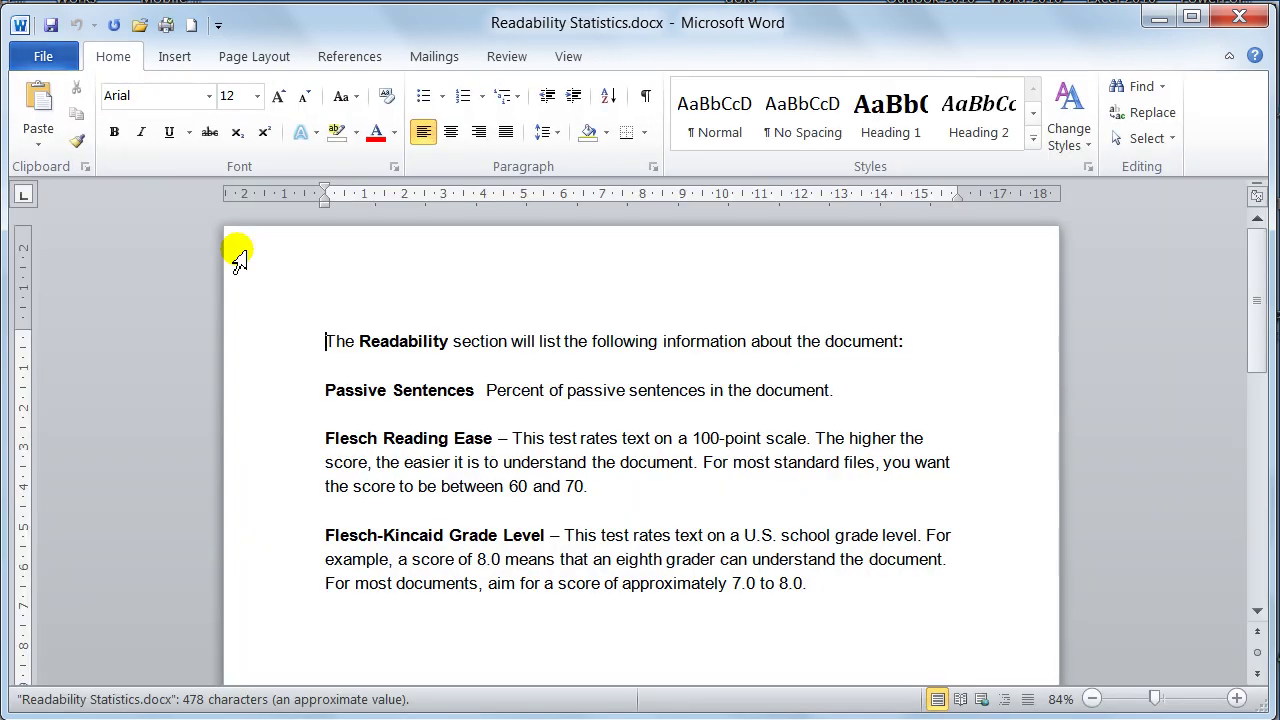
Tick Show readability statistics under Word Options > Proofing and confirm with OK.
{"action": "left_click", "coordinate": [44, 60]}
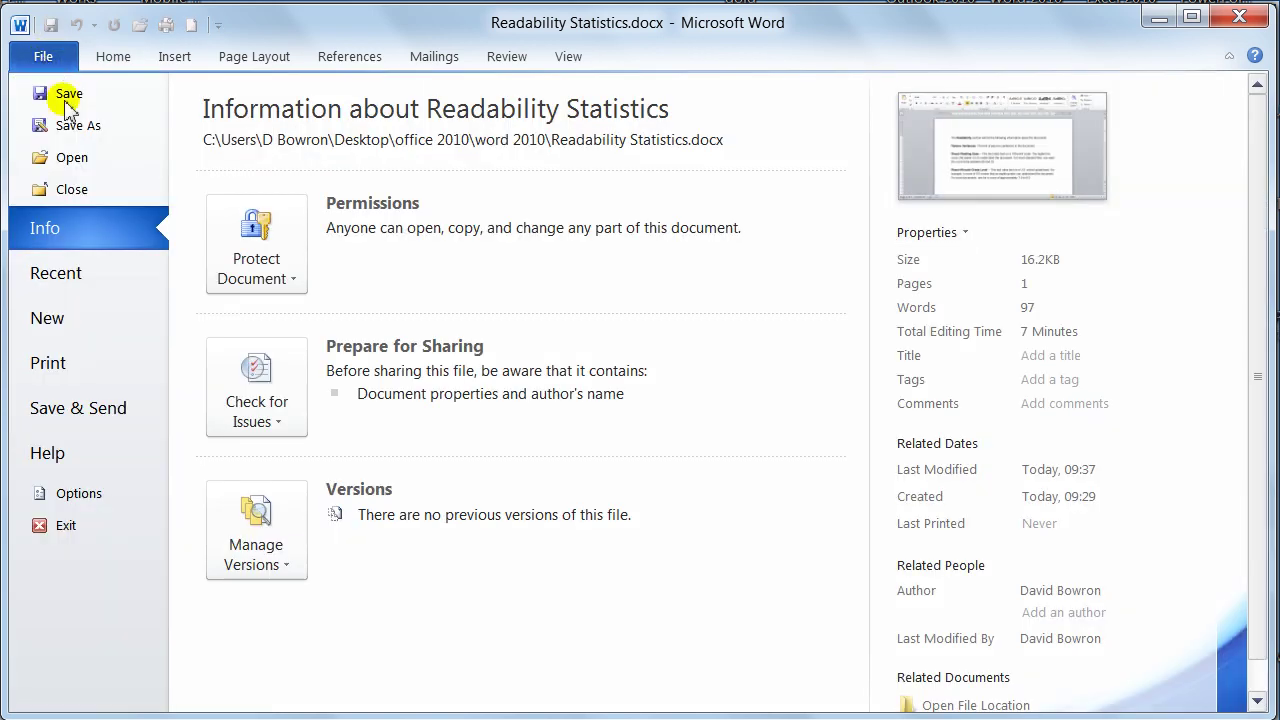
{"action": "left_click", "coordinate": [93, 503]}
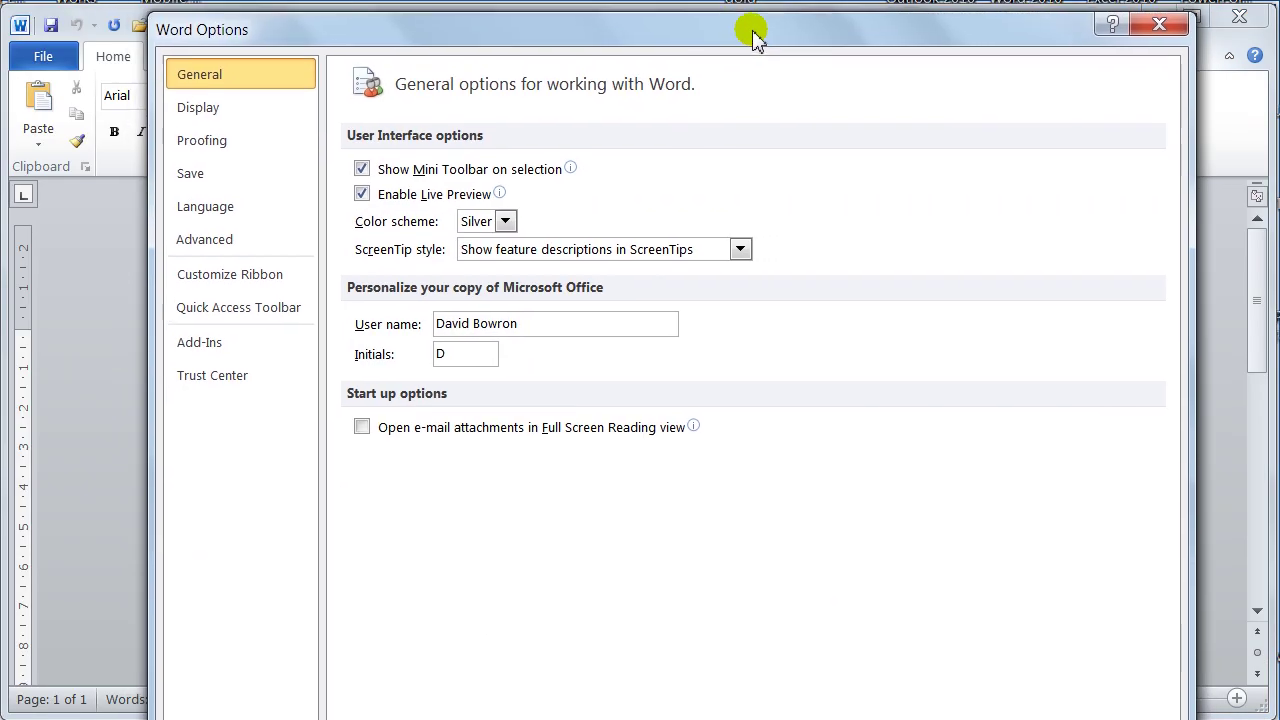
{"action": "left_click_drag", "start_coordinate": [755, 38], "coordinate": [755, 36]}
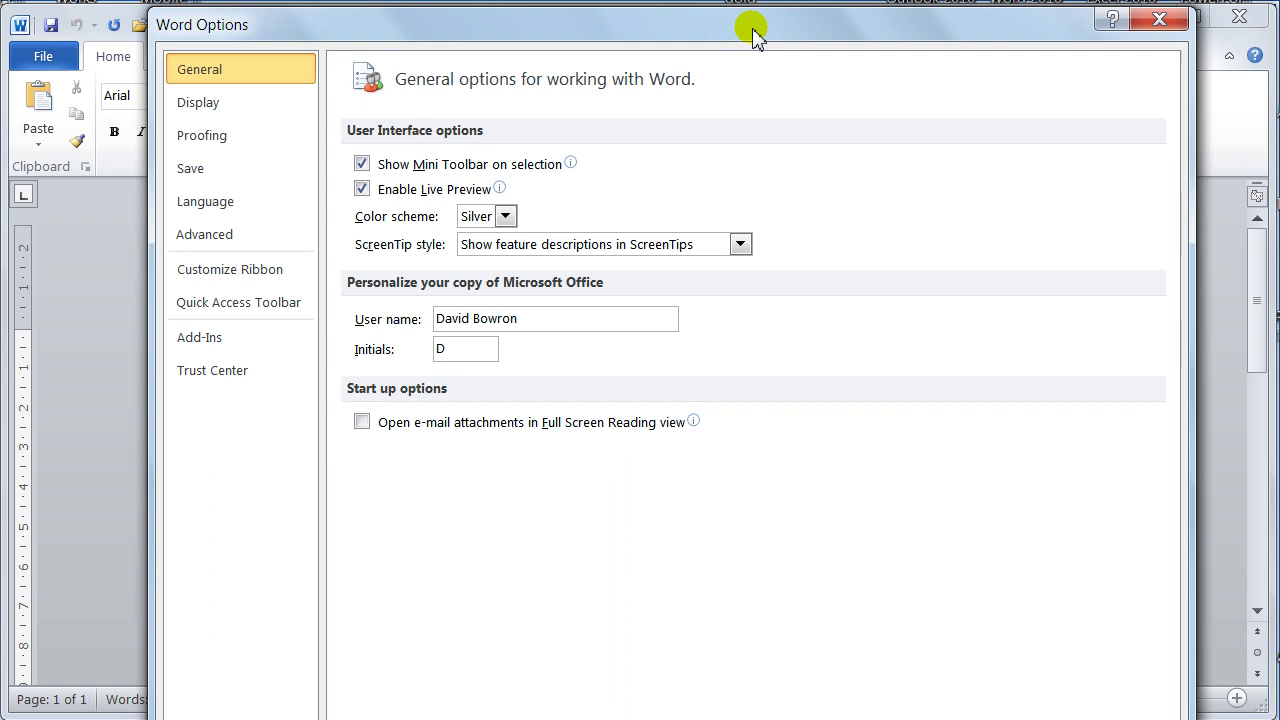
{"action": "left_click", "coordinate": [224, 146]}
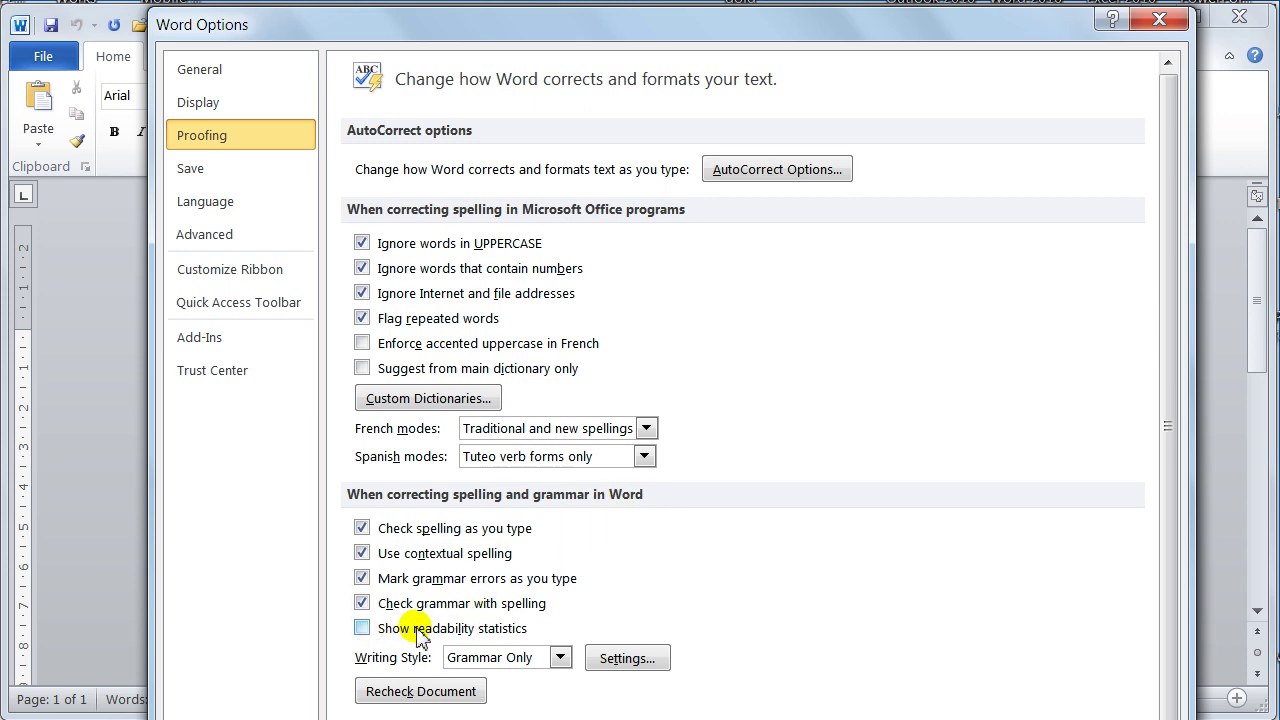
{"action": "left_click", "coordinate": [362, 630]}
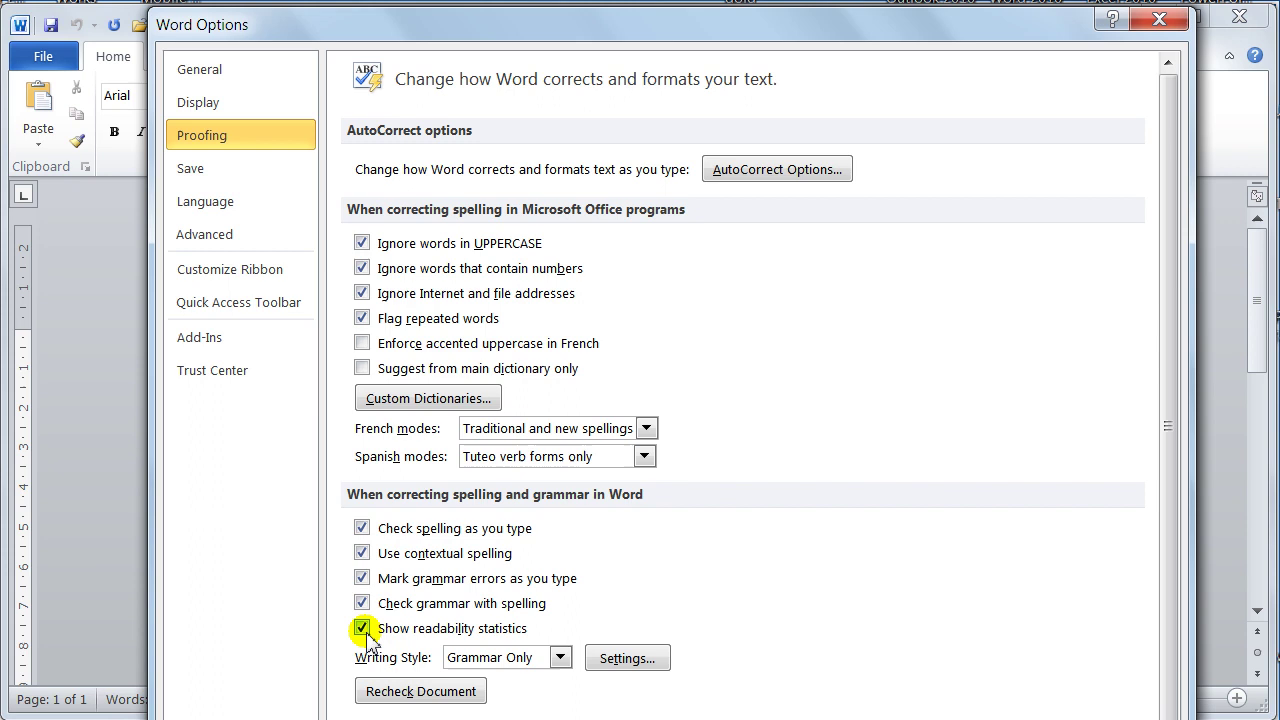
{"action": "left_click_drag", "start_coordinate": [878, 36], "coordinate": [833, 0]}
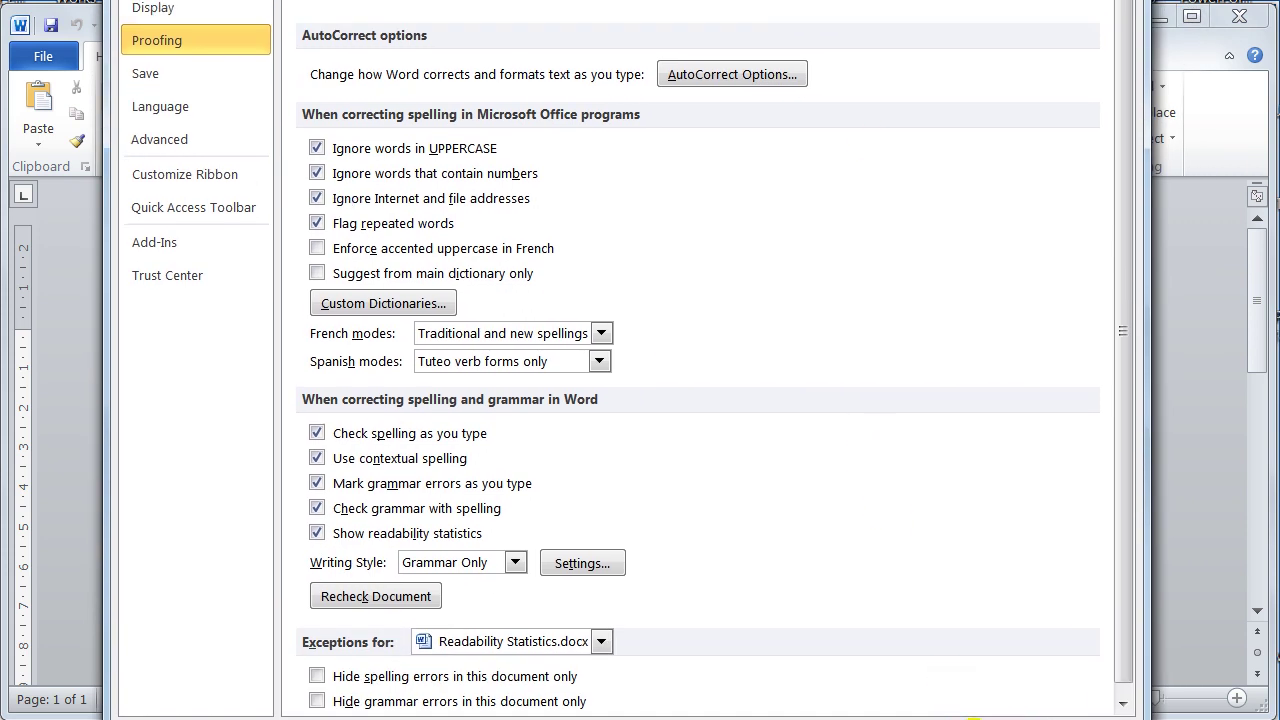
{"action": "left_click", "coordinate": [972, 716]}
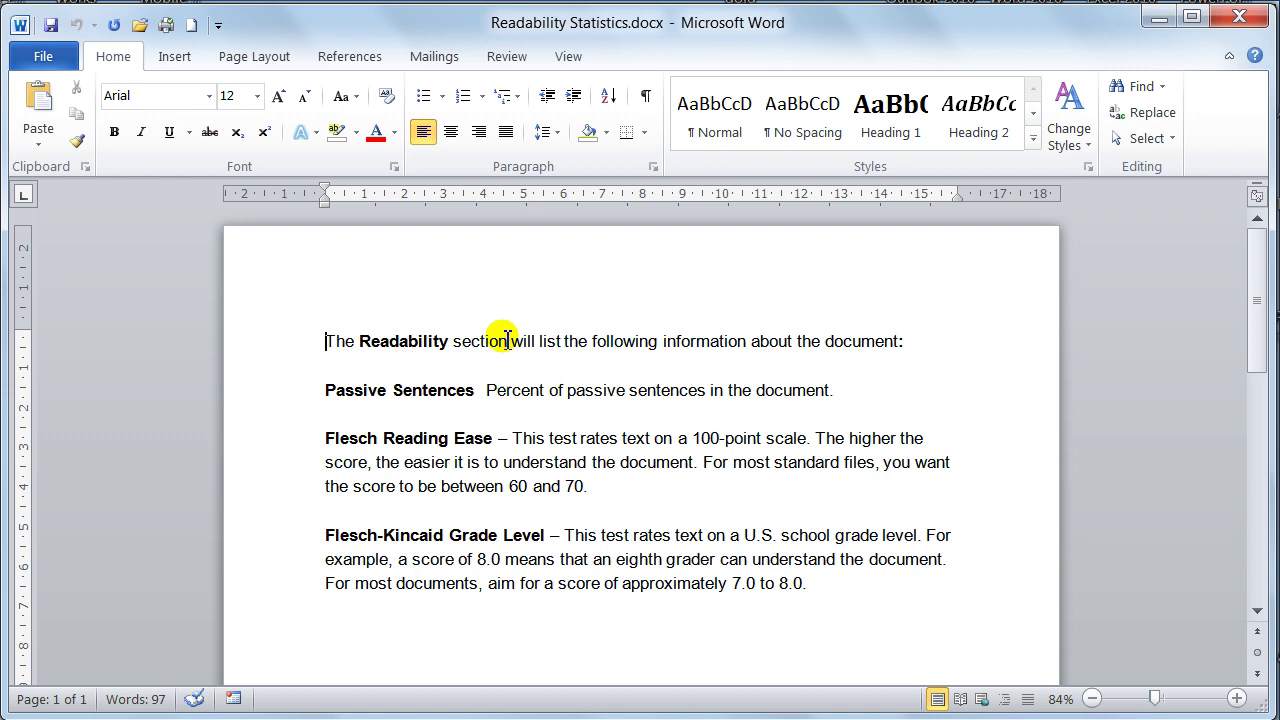
{"action": "key", "text": "F7"}
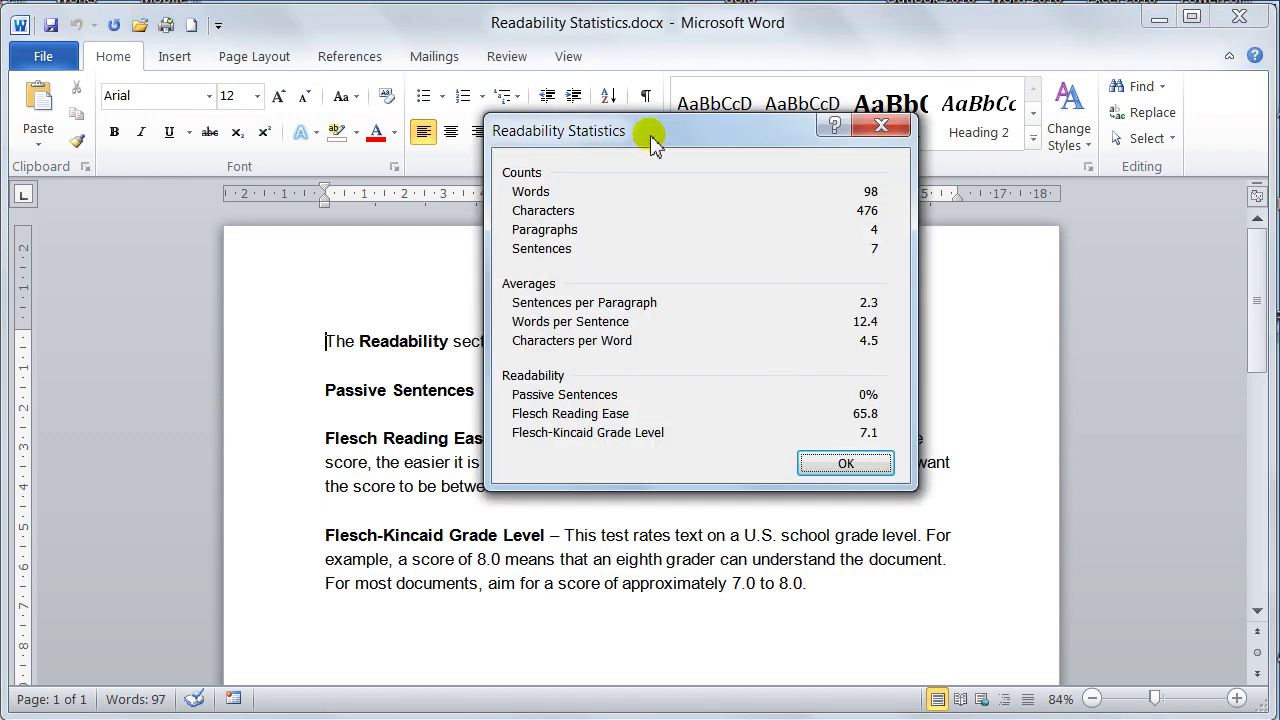
{"action": "left_click_drag", "start_coordinate": [660, 143], "coordinate": [615, 255]}
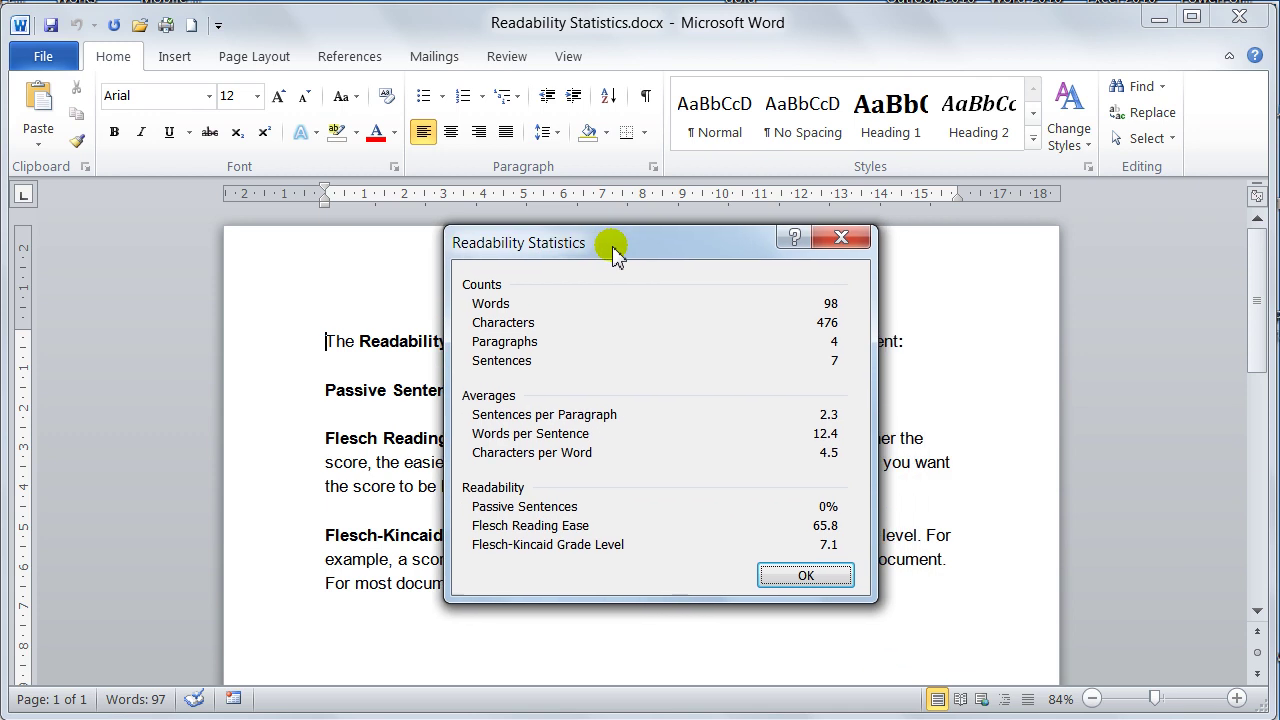
{"action": "left_click", "coordinate": [798, 578]}
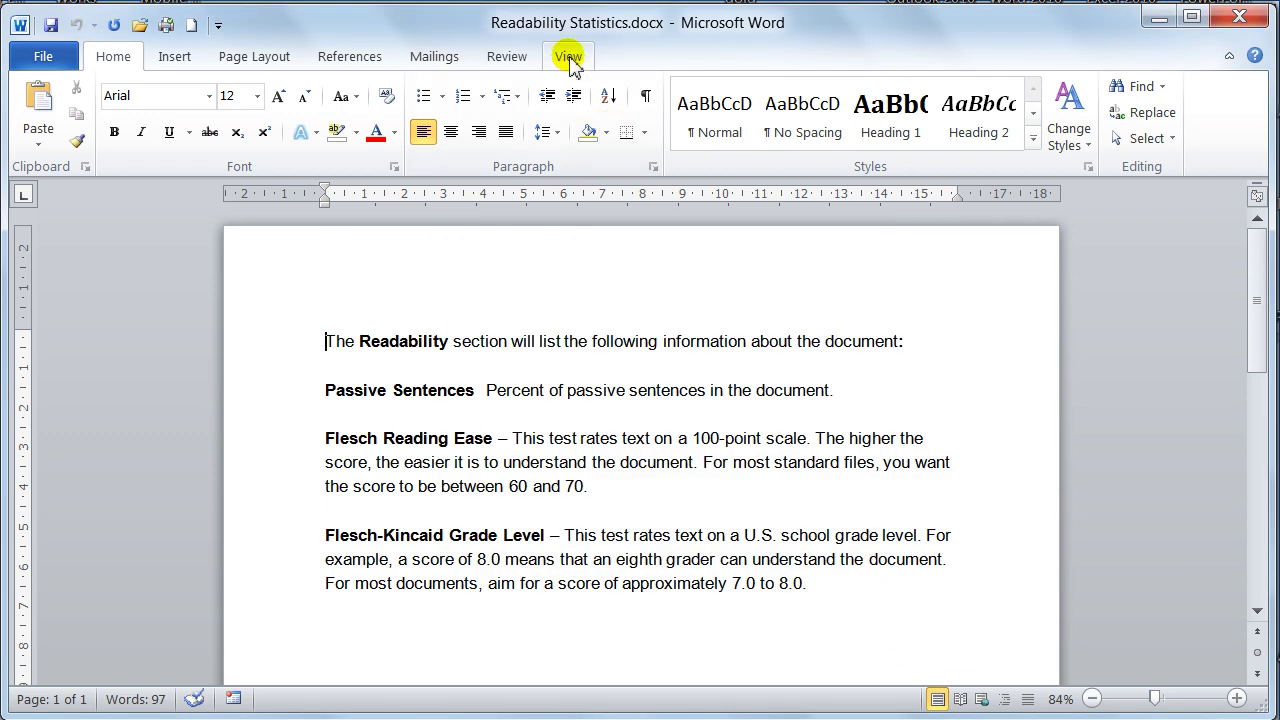
Run Spelling & Grammar from the Review tab and dismiss the Readability Statistics (Flesch 65.8, grade 7.1).
{"action": "left_click", "coordinate": [512, 57]}
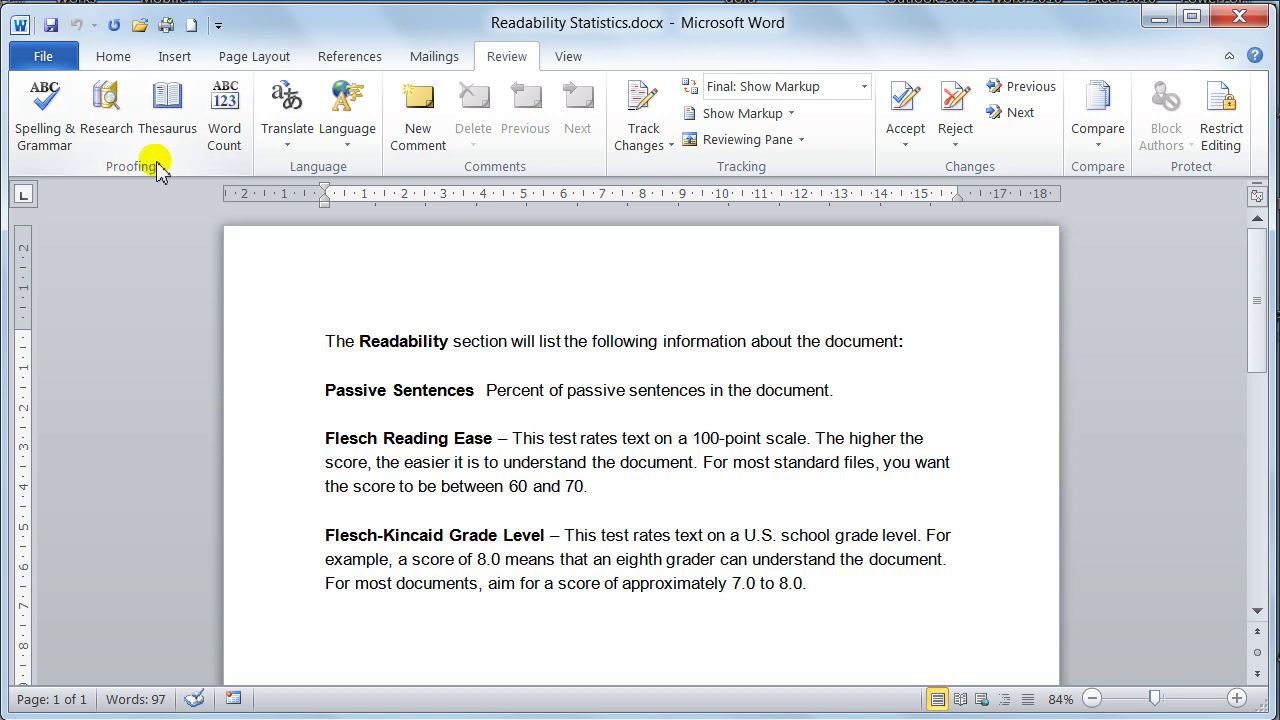
{"action": "left_click", "coordinate": [50, 127]}
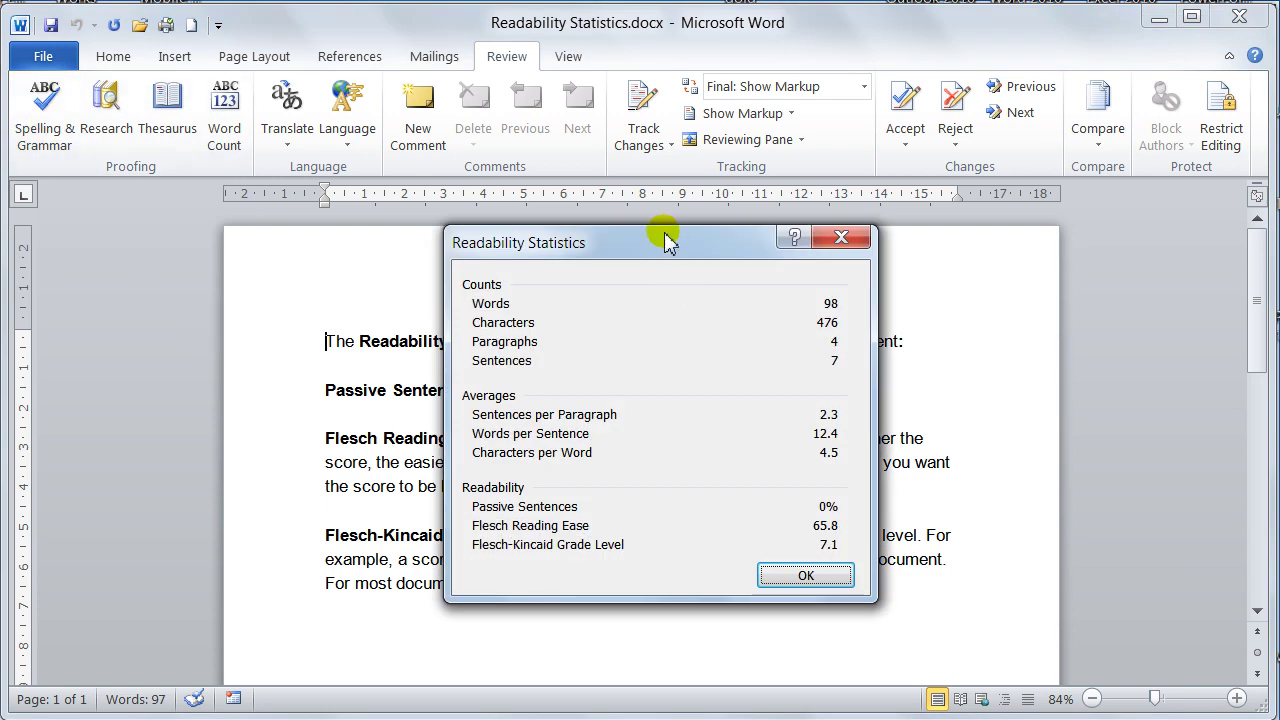
{"action": "left_click_drag", "start_coordinate": [665, 238], "coordinate": [584, 45]}
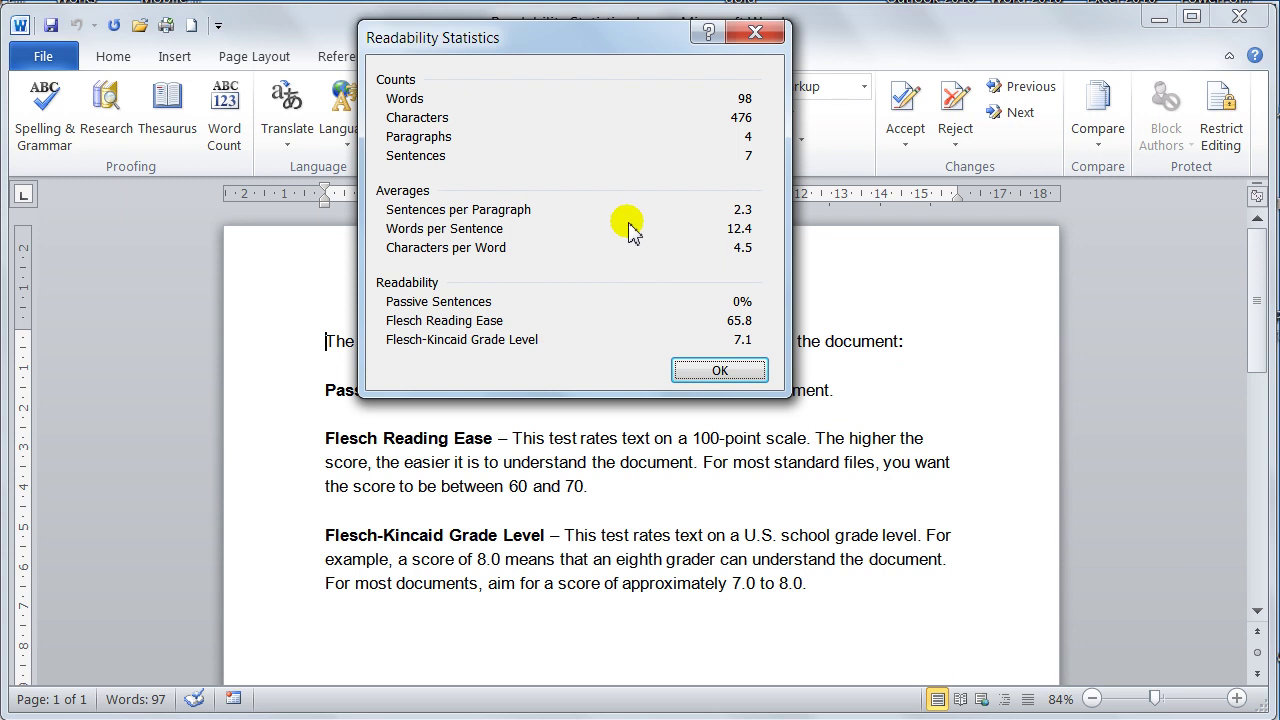
{"action": "left_click_drag", "start_coordinate": [654, 57], "coordinate": [598, 70]}
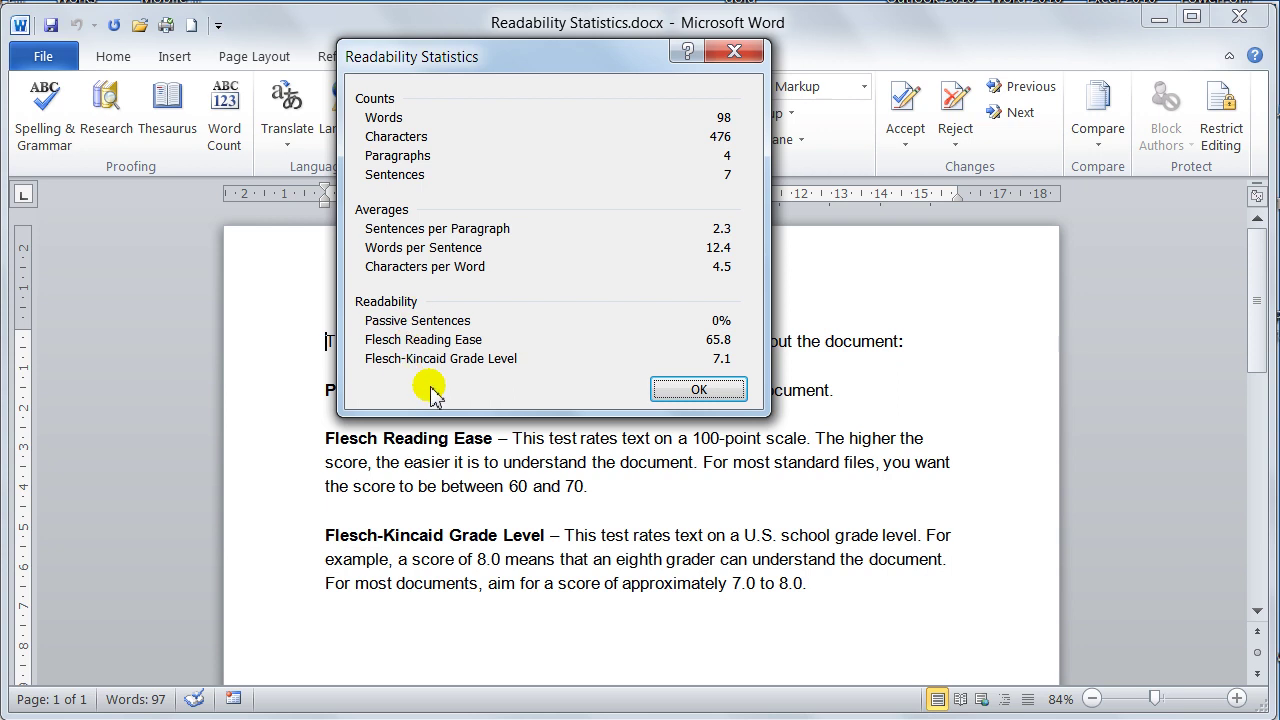
{"action": "left_click_drag", "start_coordinate": [554, 57], "coordinate": [623, 54]}
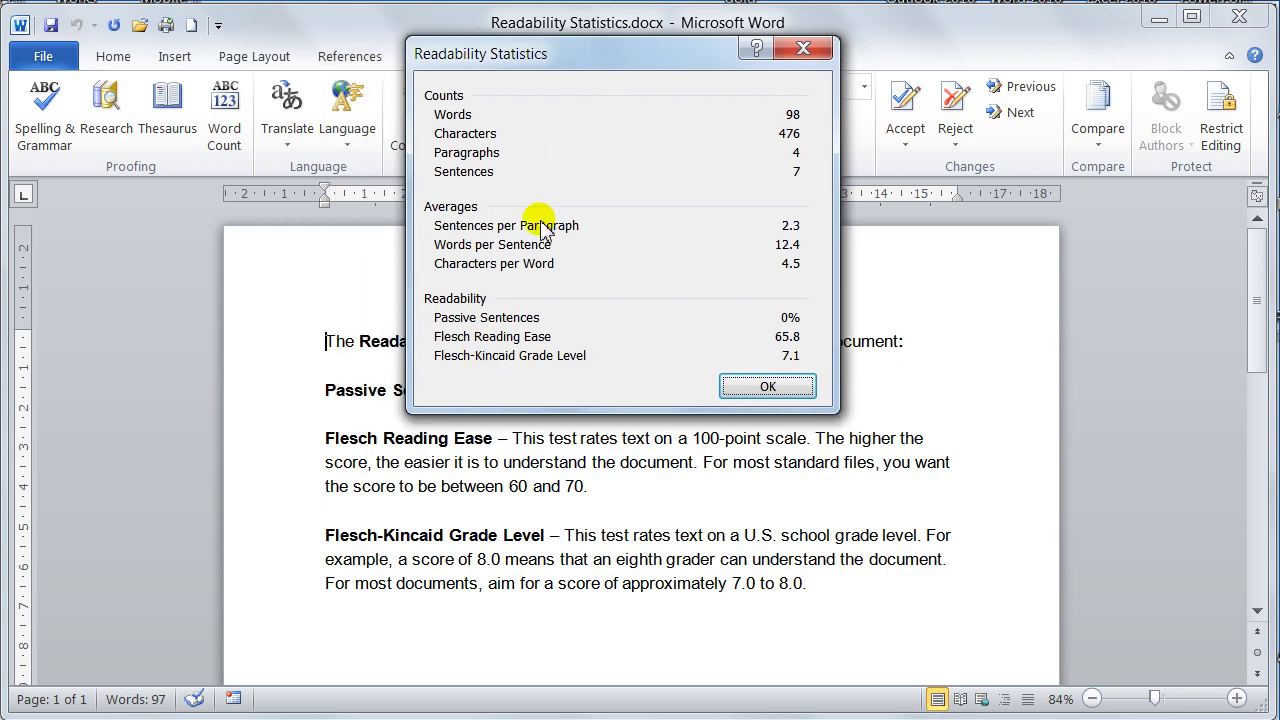
{"action": "left_click", "coordinate": [766, 385]}
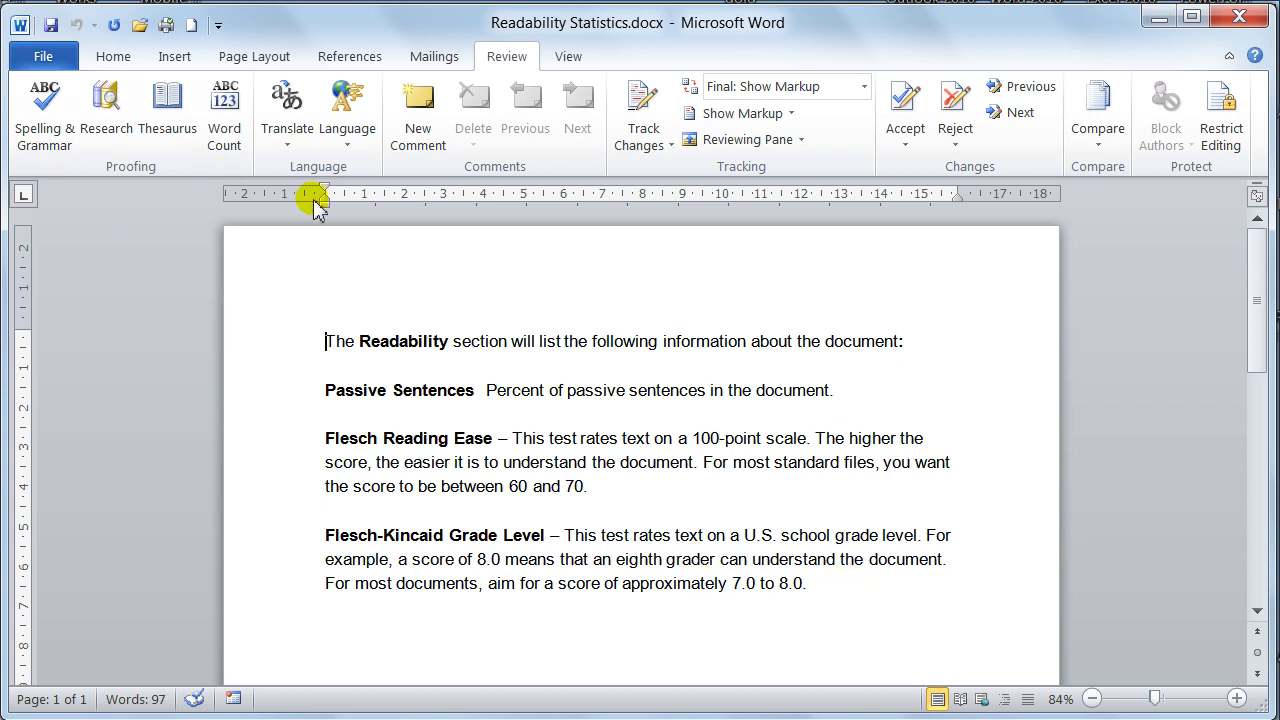
{"action": "left_click", "coordinate": [214, 130]}
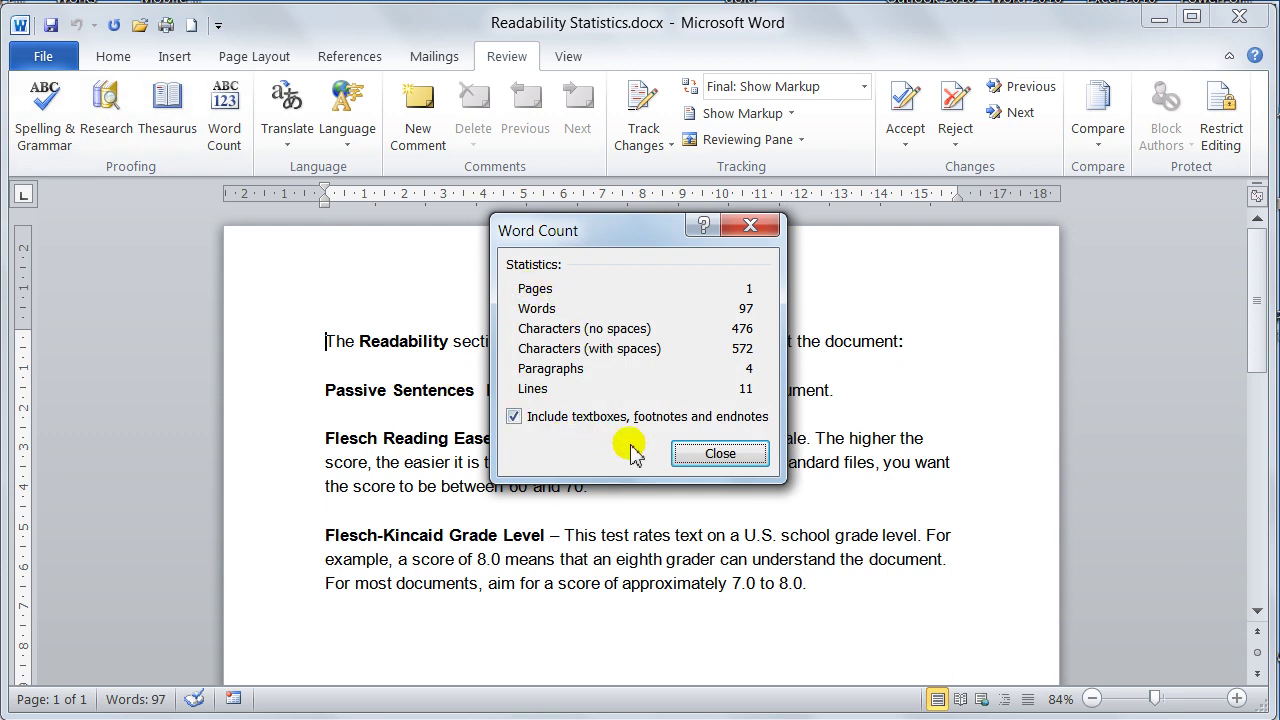
{"action": "left_click", "coordinate": [720, 455]}
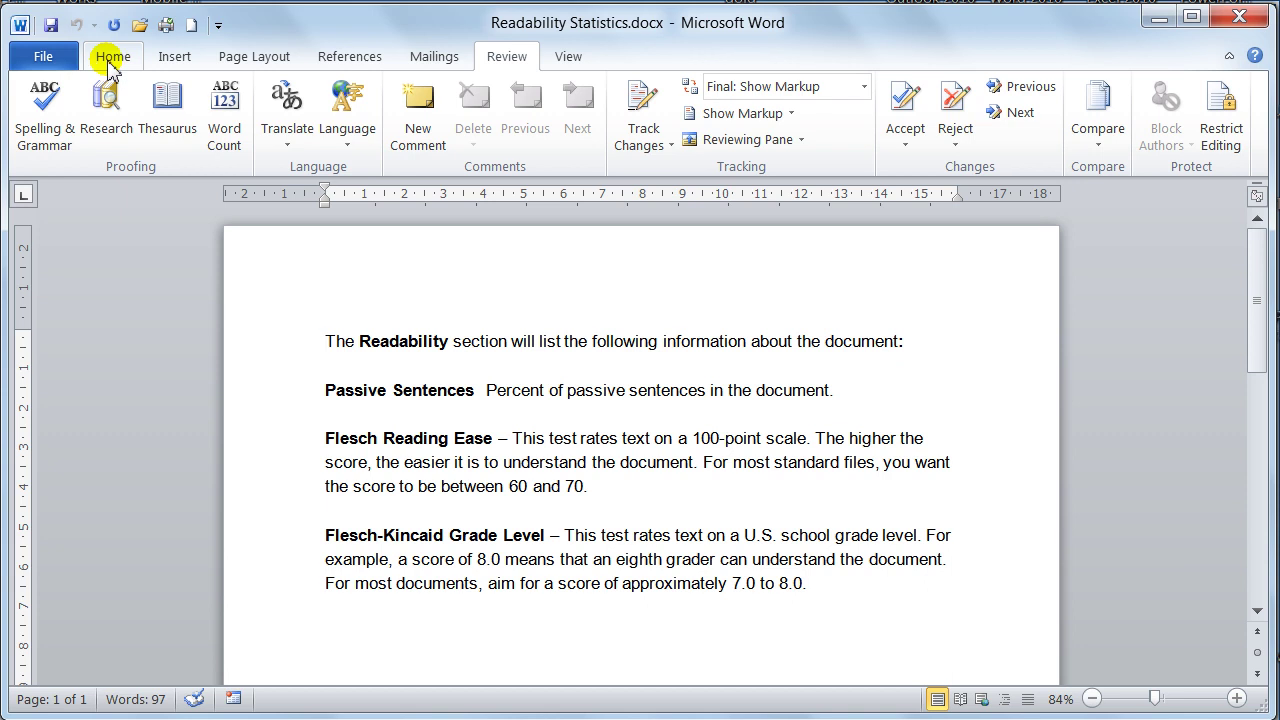
Tick Show readability statistics under Word Options > Proofing and save with Enter.
{"action": "left_click", "coordinate": [45, 59]}
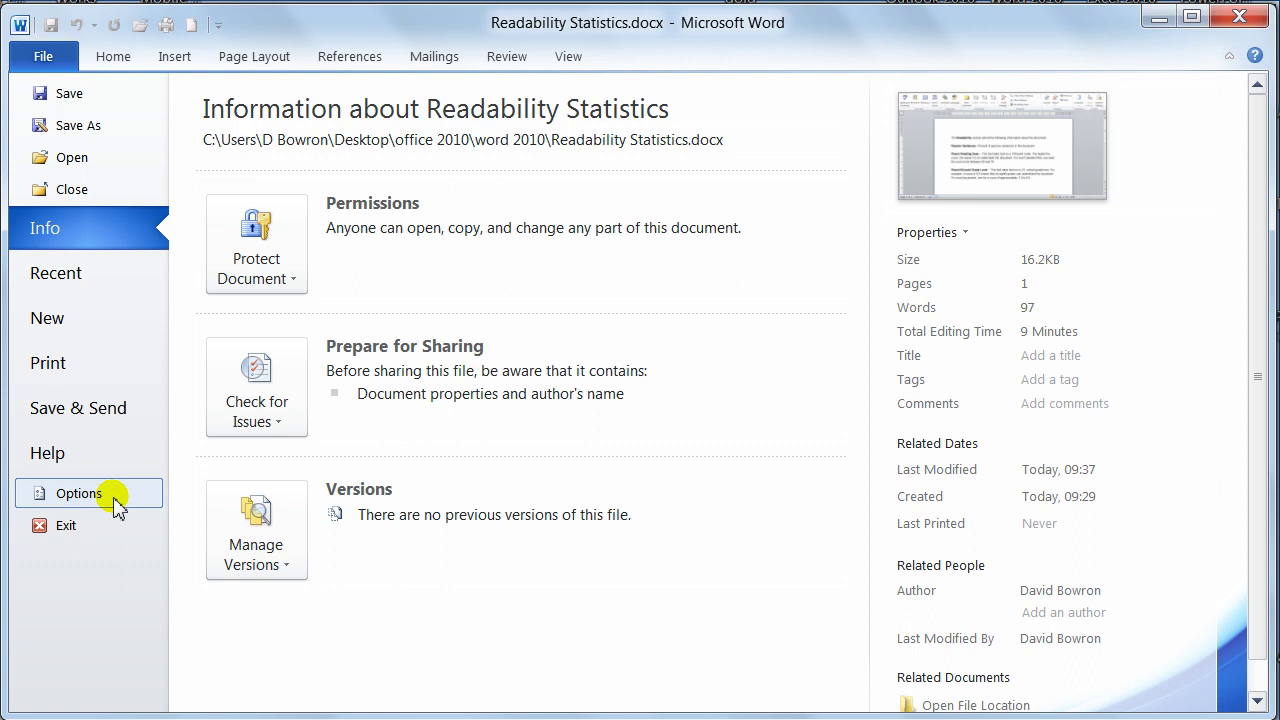
{"action": "left_click", "coordinate": [80, 493]}
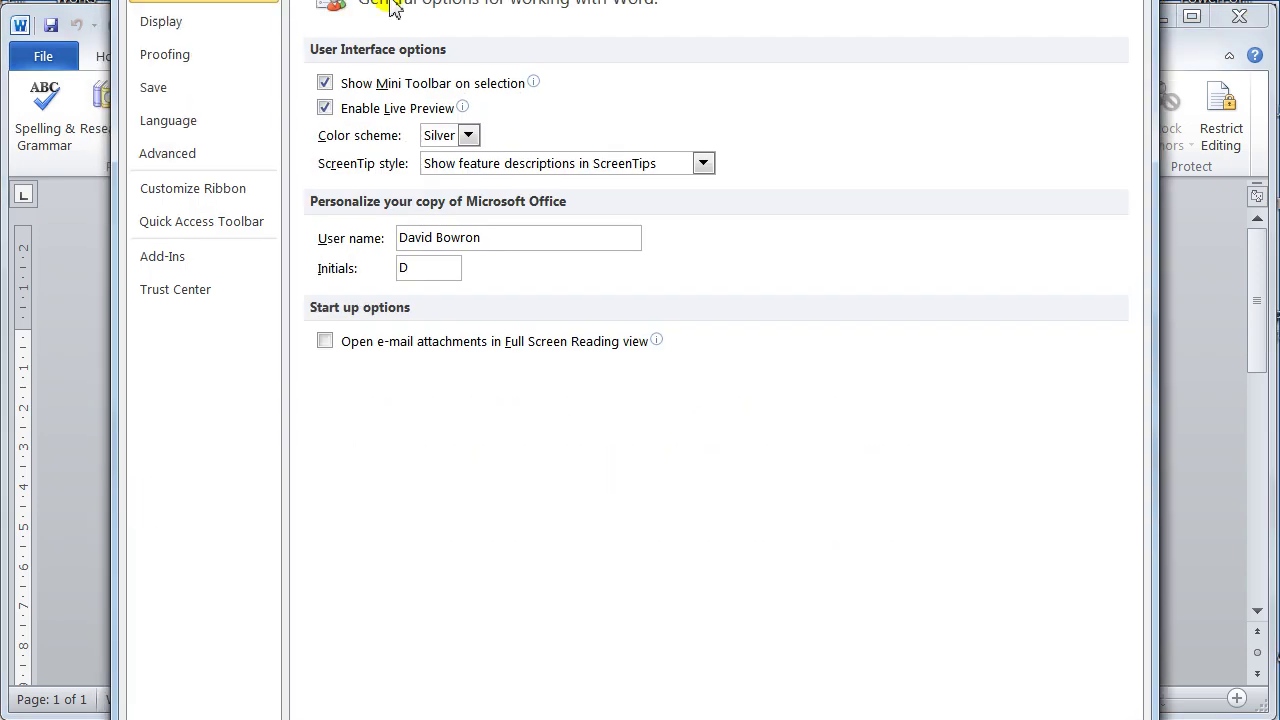
{"action": "left_click_drag", "start_coordinate": [392, 5], "coordinate": [457, 20]}
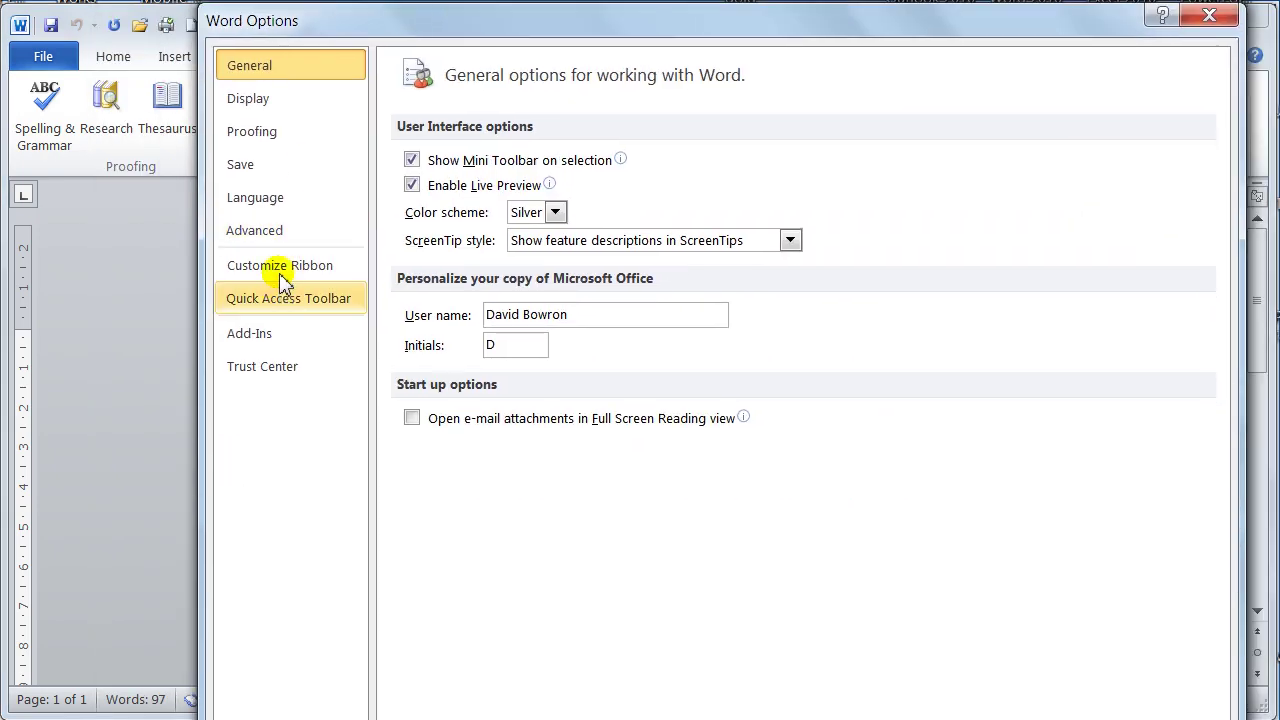
{"action": "left_click", "coordinate": [286, 133]}
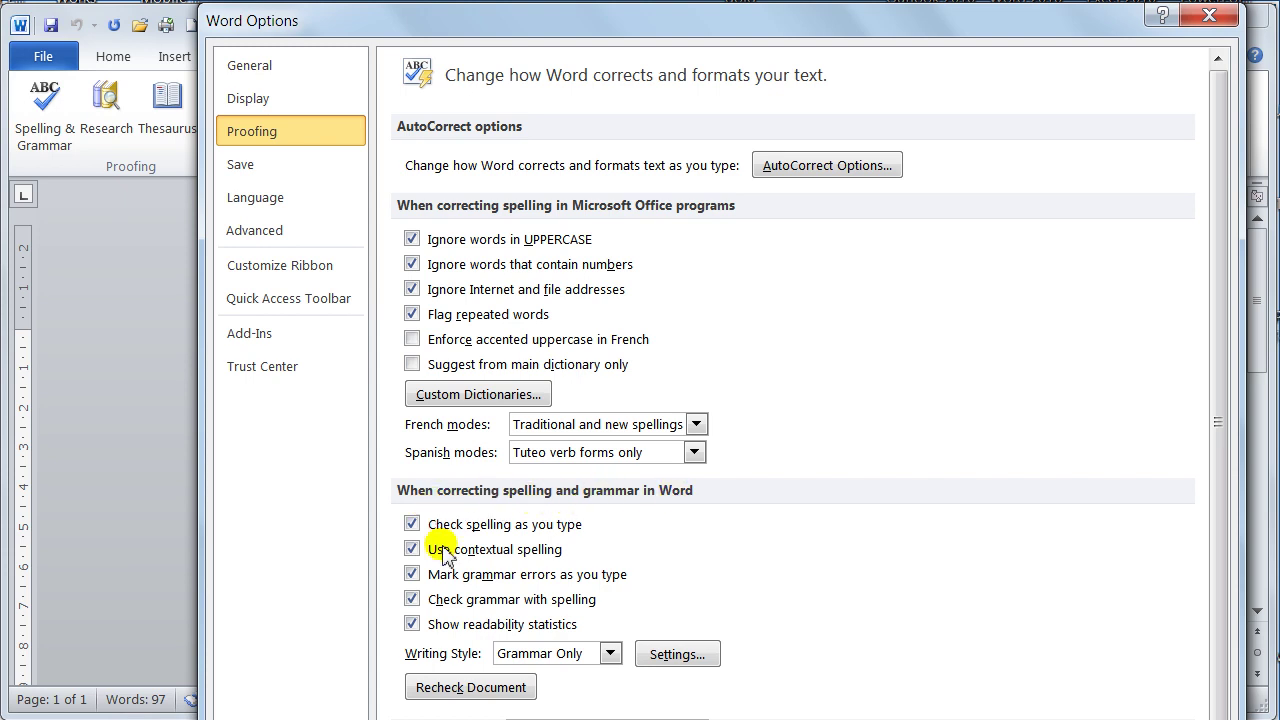
{"action": "left_click", "coordinate": [412, 625]}
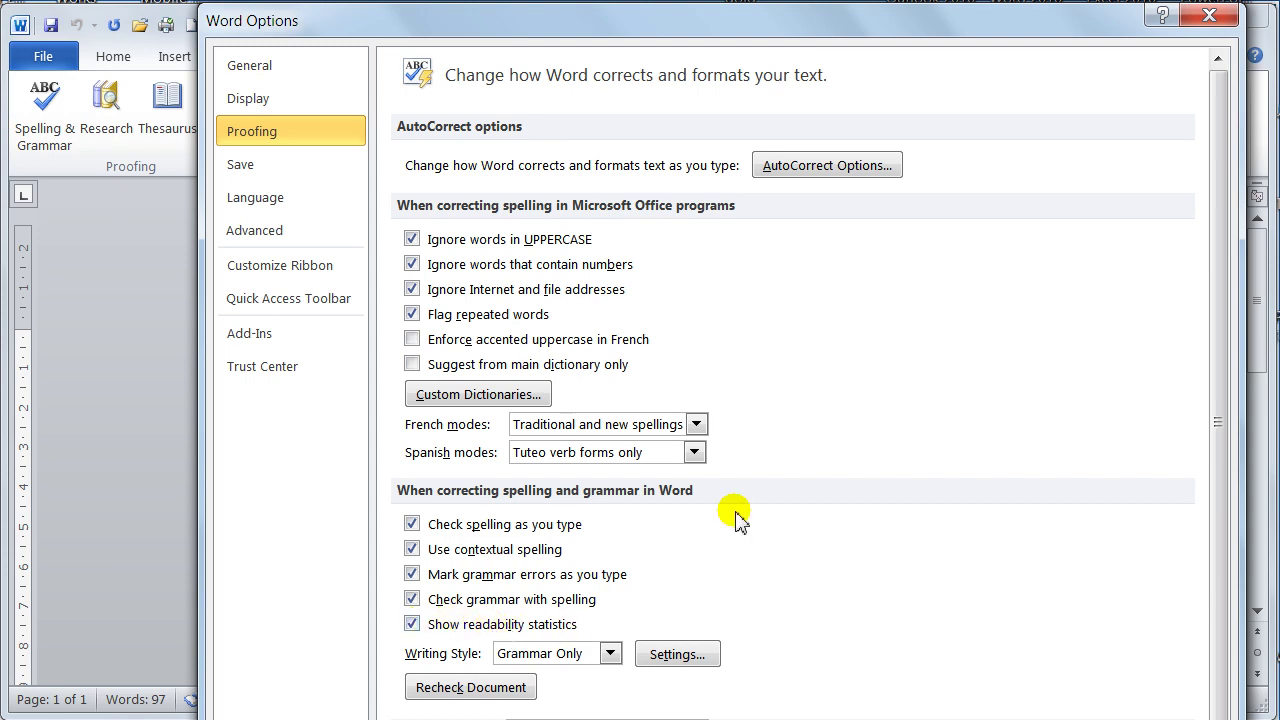
{"action": "left_click_drag", "start_coordinate": [829, 17], "coordinate": [724, 20]}
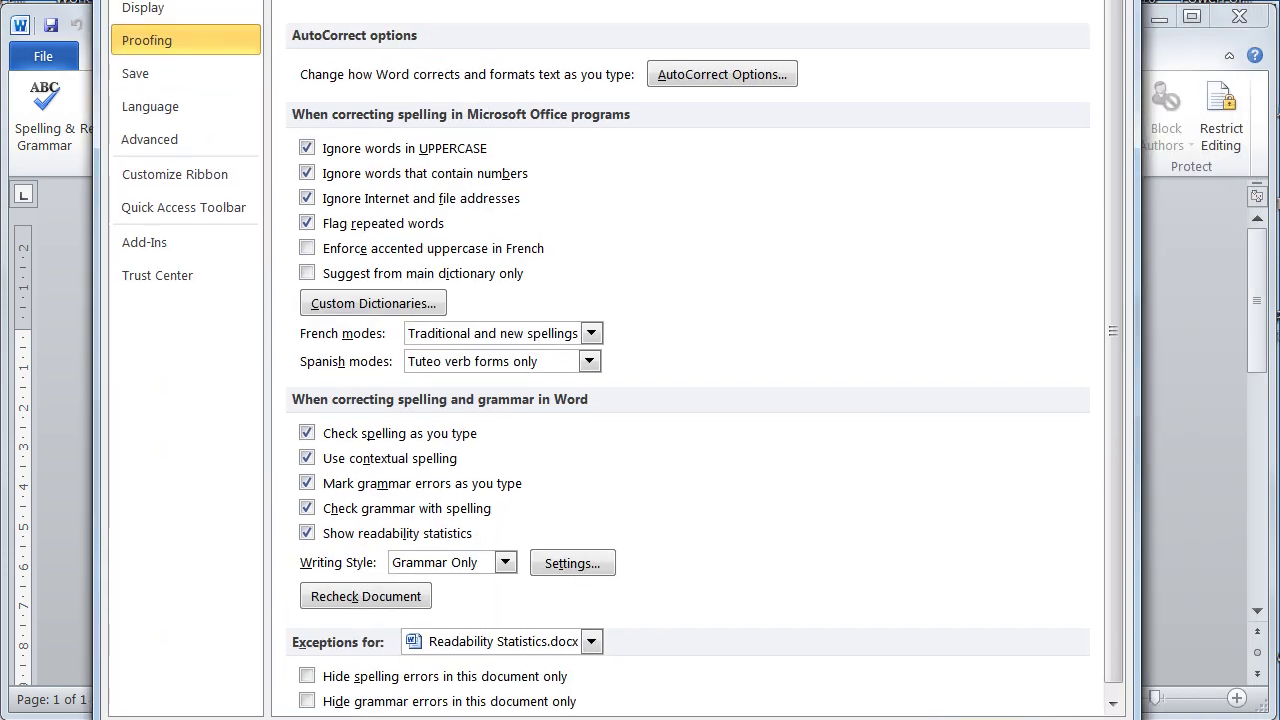
{"action": "key", "text": "Return"}
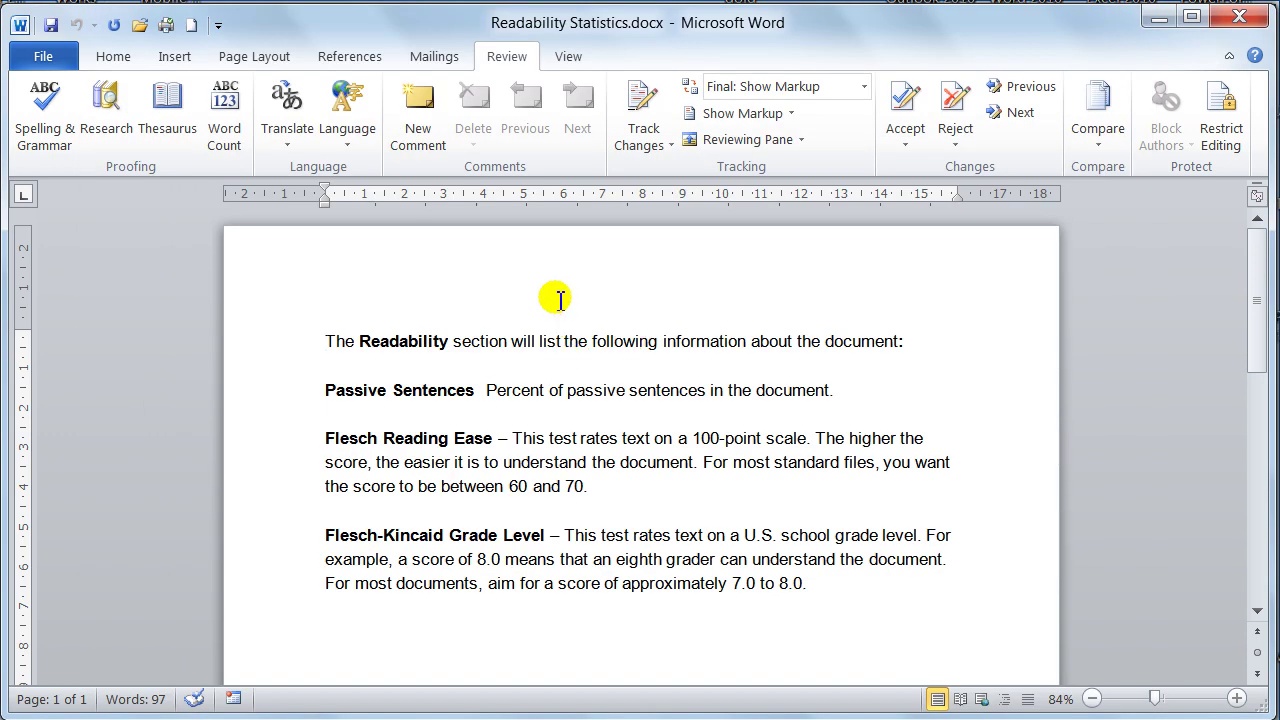
Rerun the spell check with F7, dismiss the 98-word readability report, and place the cursor after 8.0.
{"action": "key", "text": "F7"}
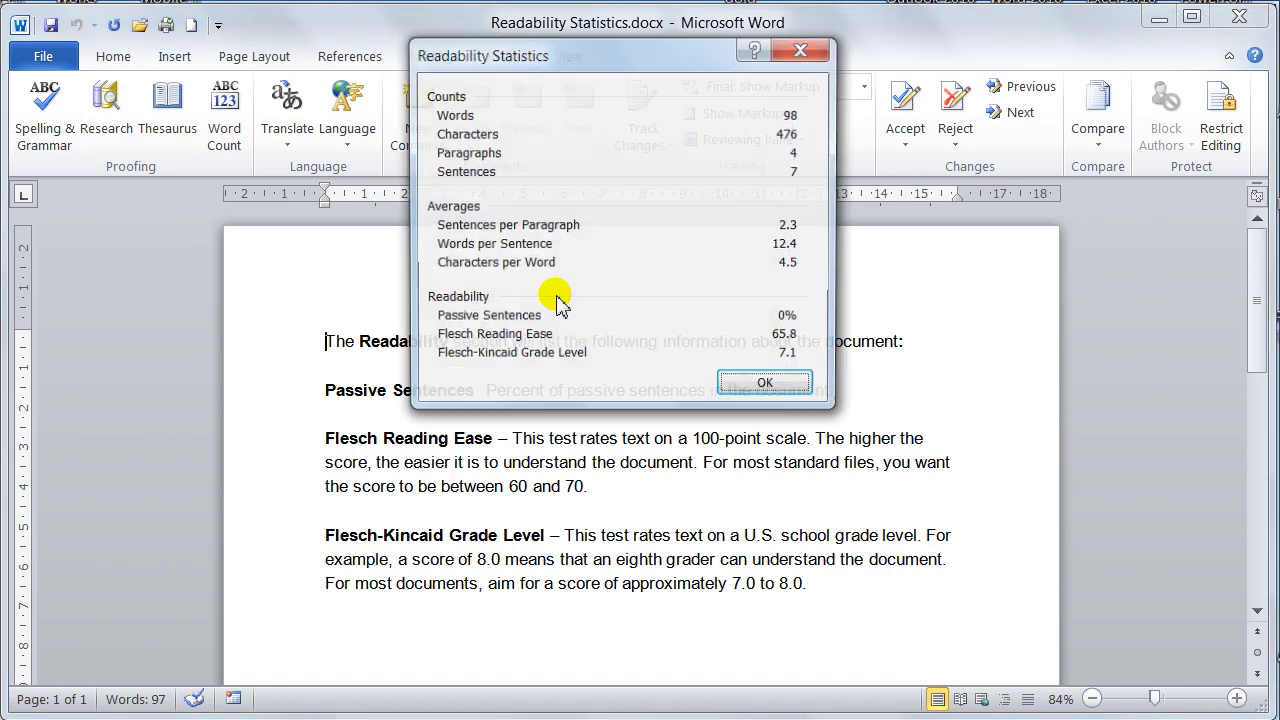
{"action": "left_click_drag", "start_coordinate": [563, 60], "coordinate": [546, 90]}
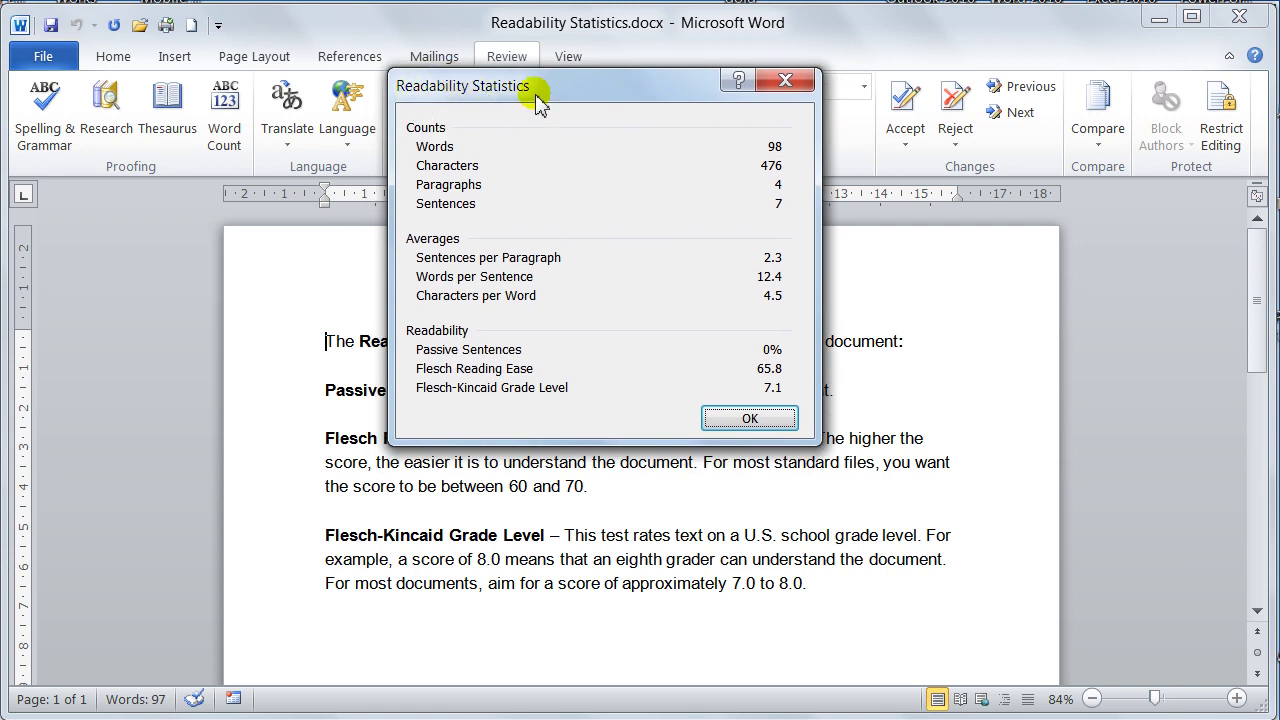
{"action": "left_click", "coordinate": [763, 425]}
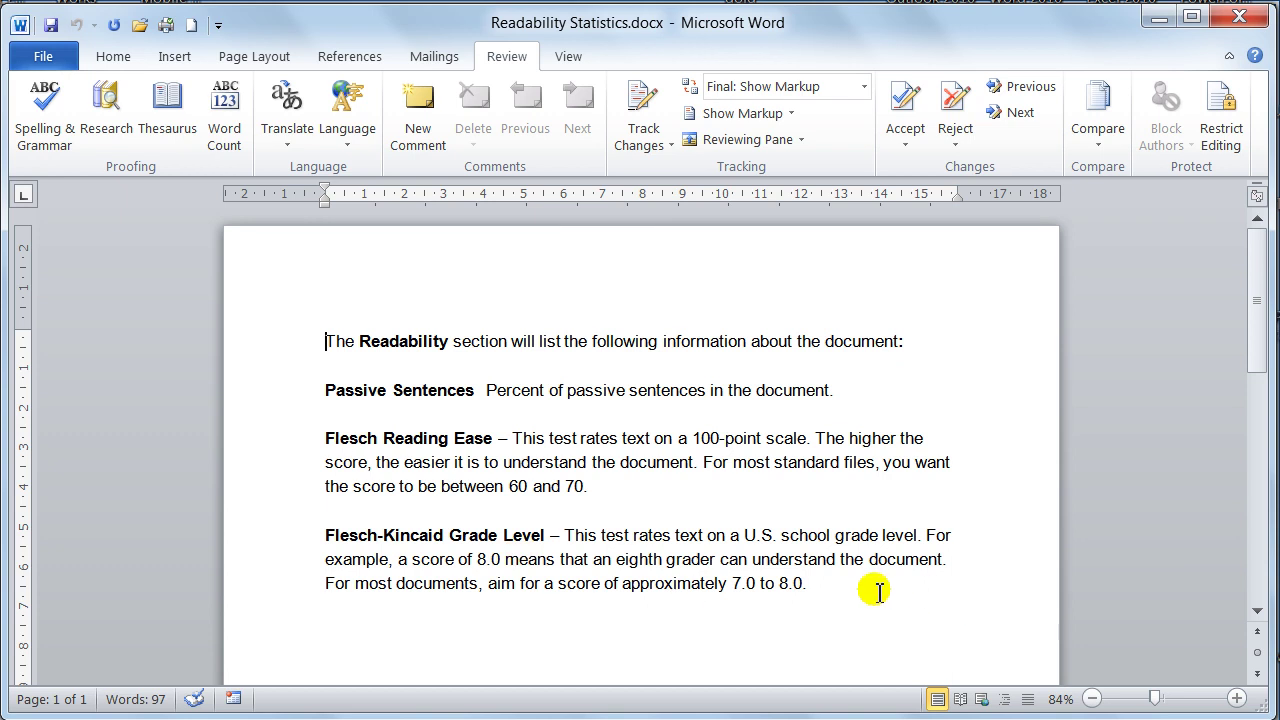
{"action": "left_click", "coordinate": [846, 589]}
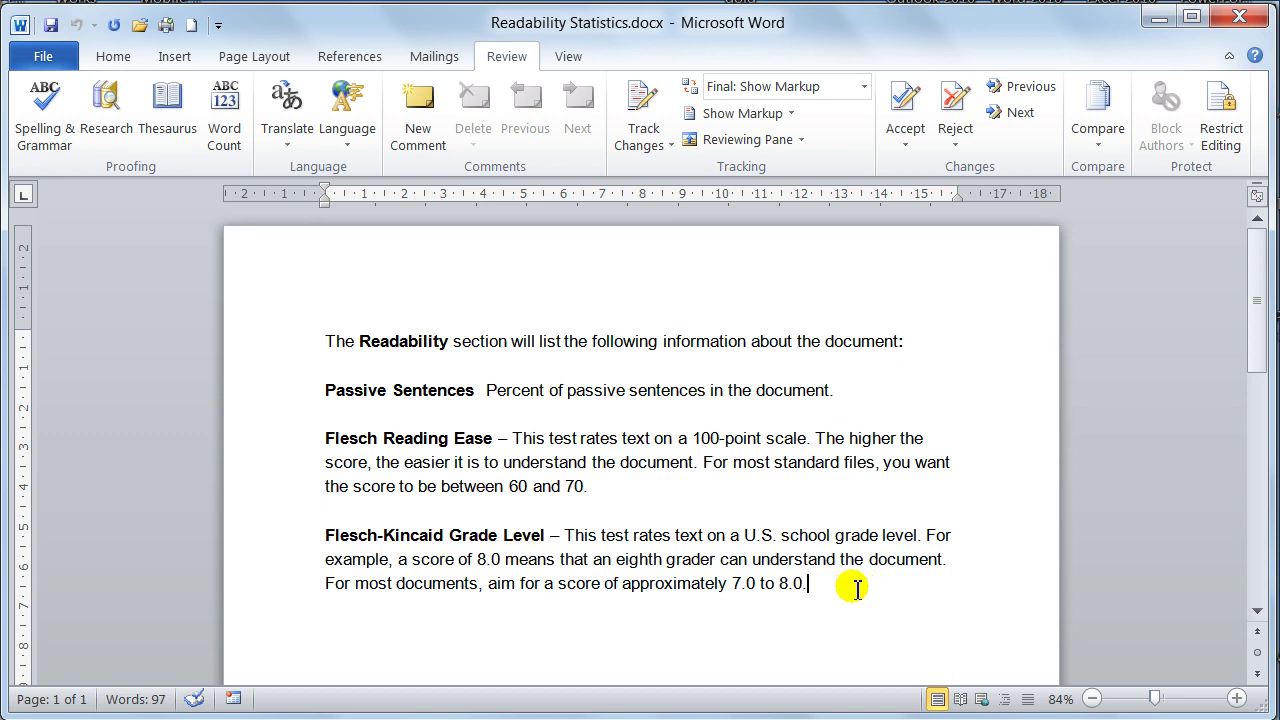